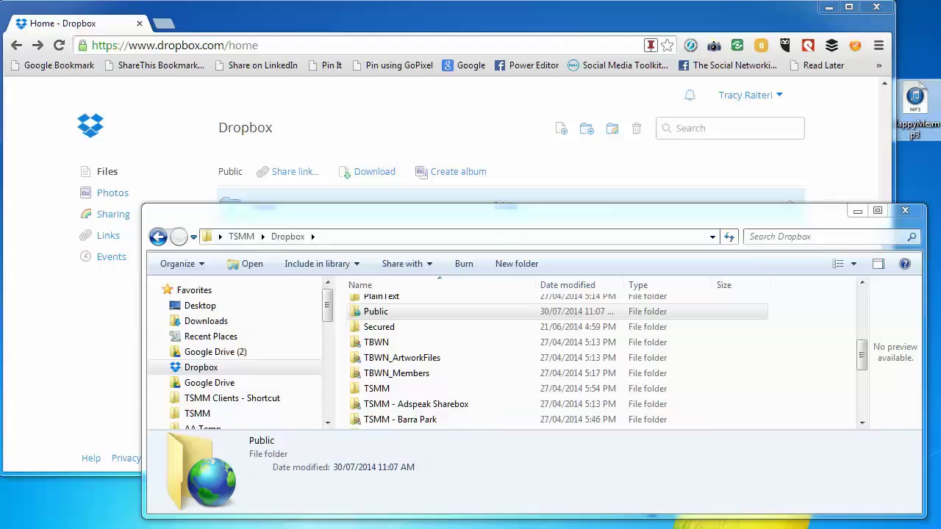
Narrow the Dropbox browser window to uncover the desktop MP3 beside the Dropbox folder window.
click(385, 311)
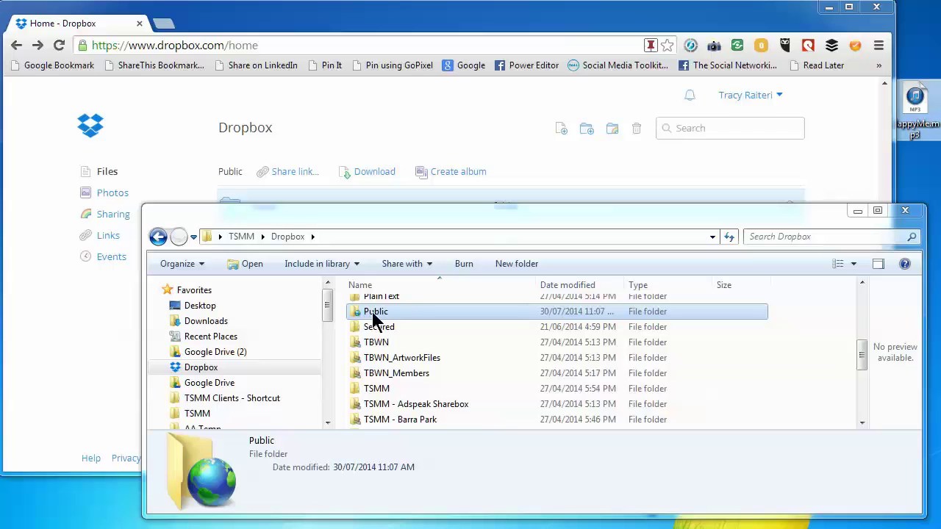
click(397, 27)
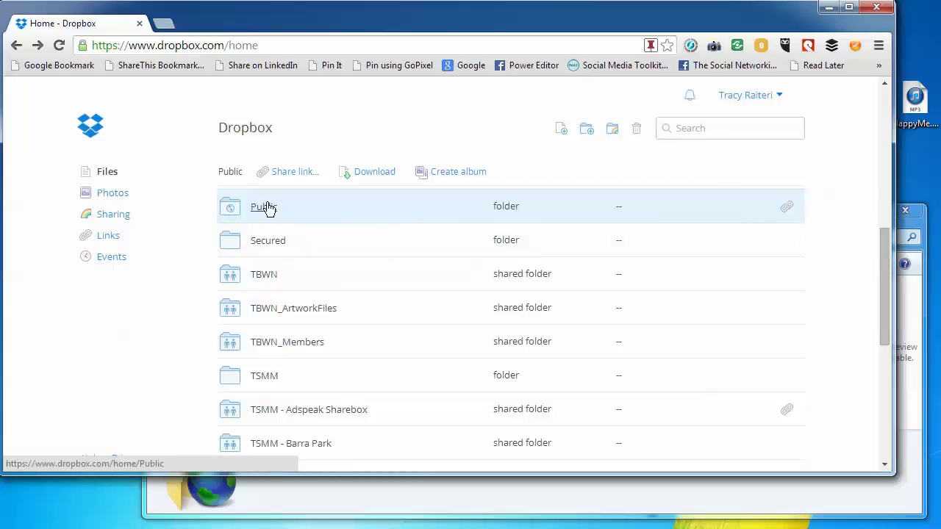
click(408, 509)
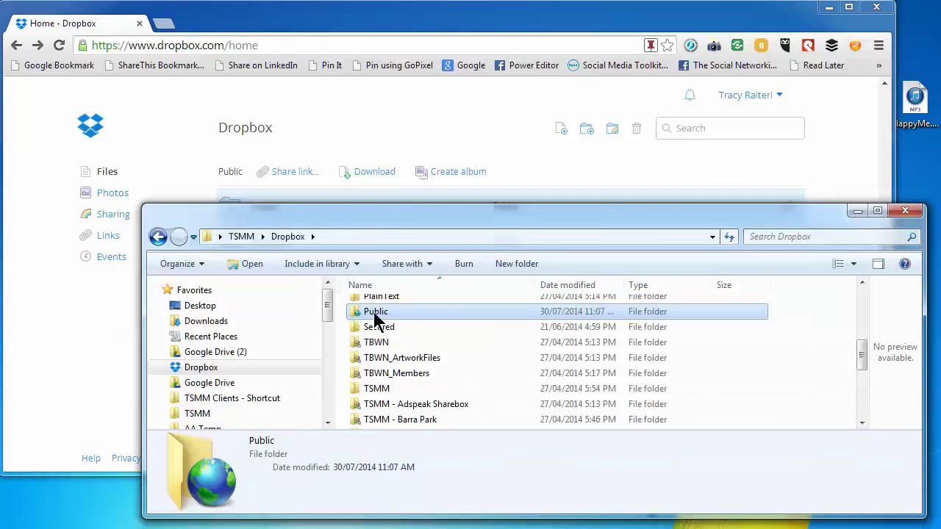
click(915, 102)
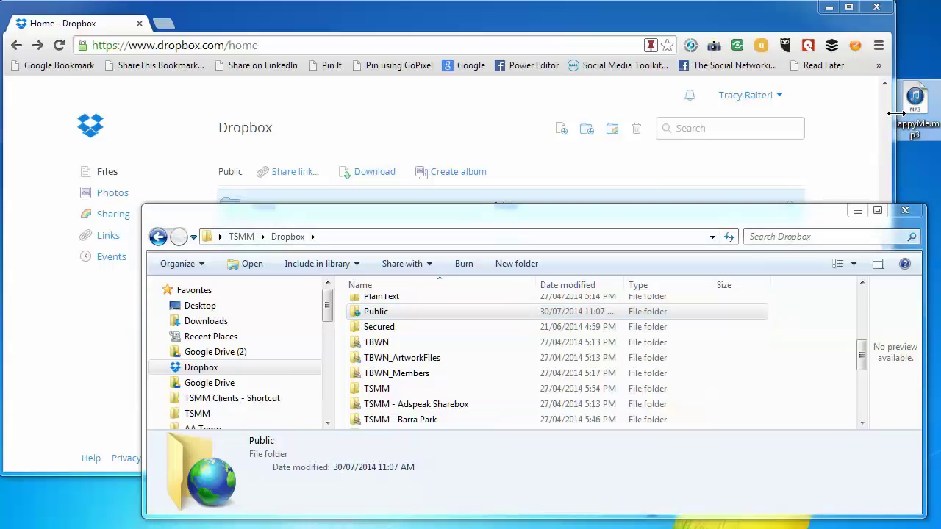
drag(894, 118, 793, 118)
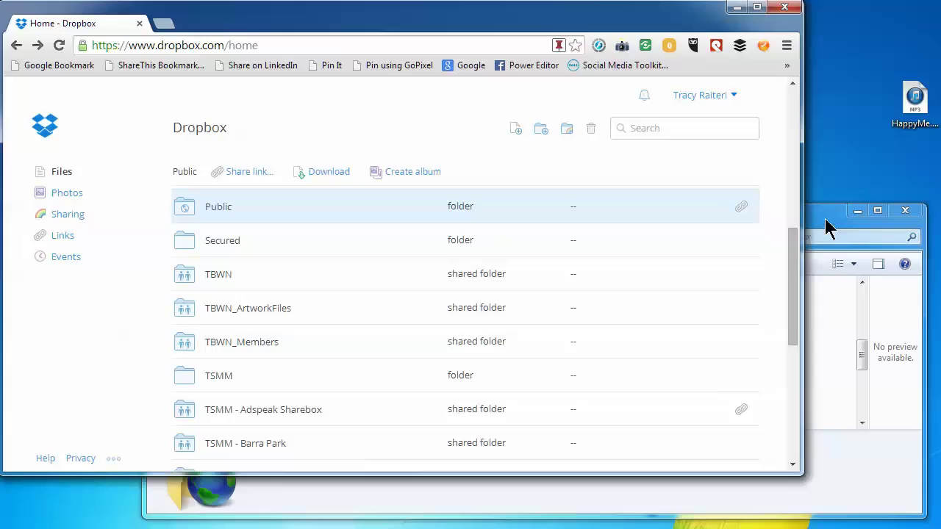
click(829, 228)
Move HappyMe.mp3 from the desktop into the Public folder and copy its public link.
double_click(430, 311)
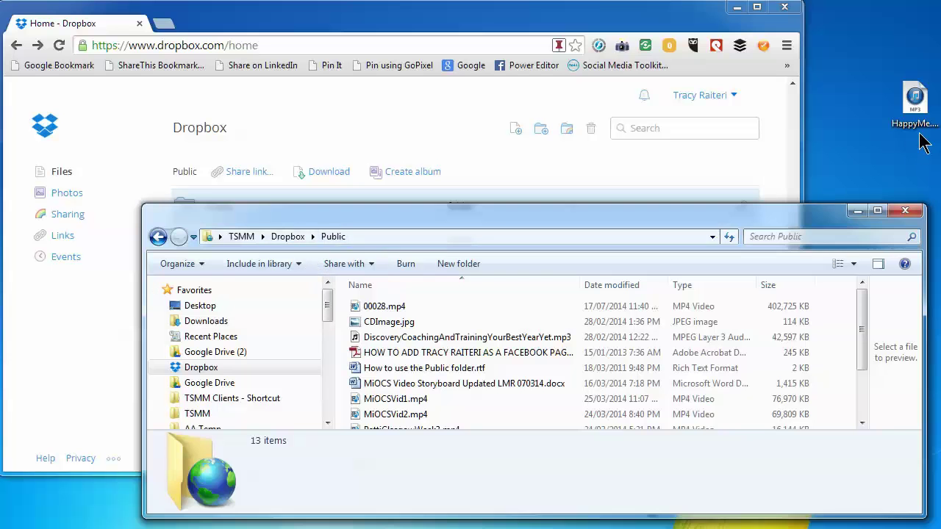
drag(920, 138, 449, 358)
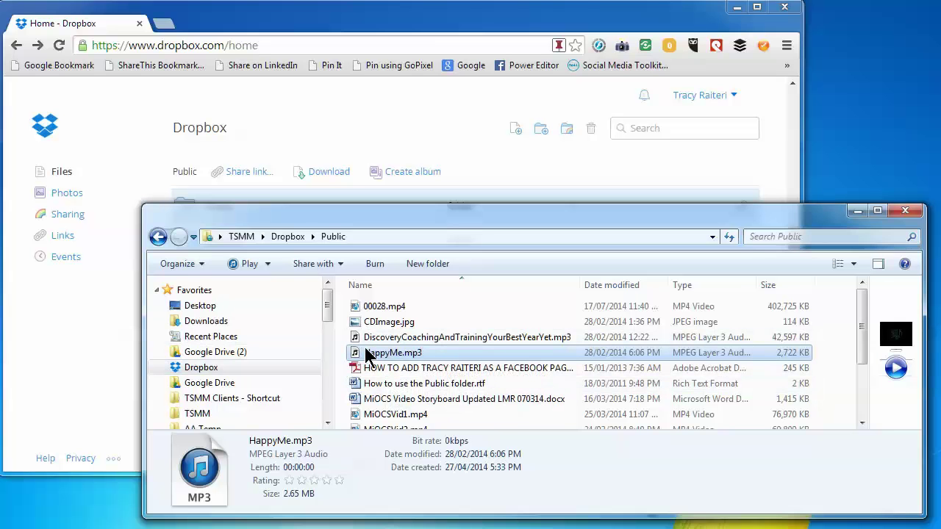
right_click(390, 357)
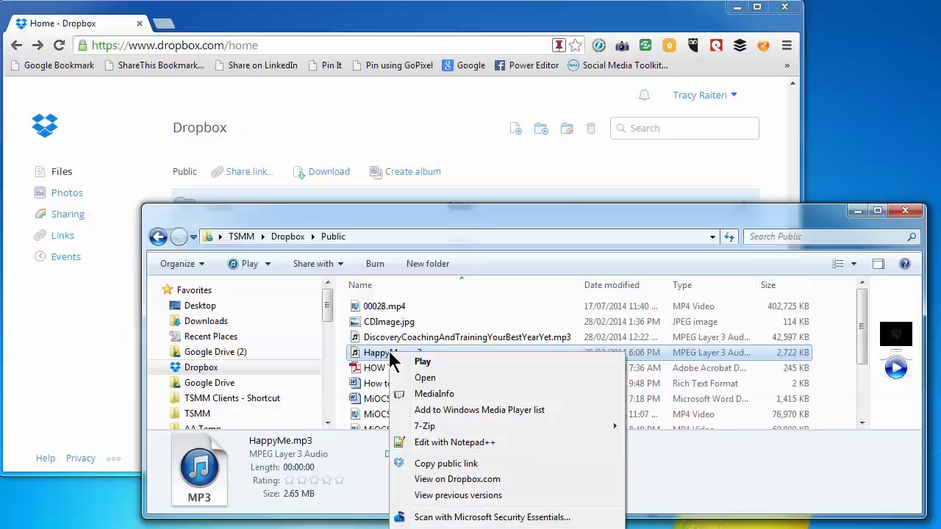
click(429, 465)
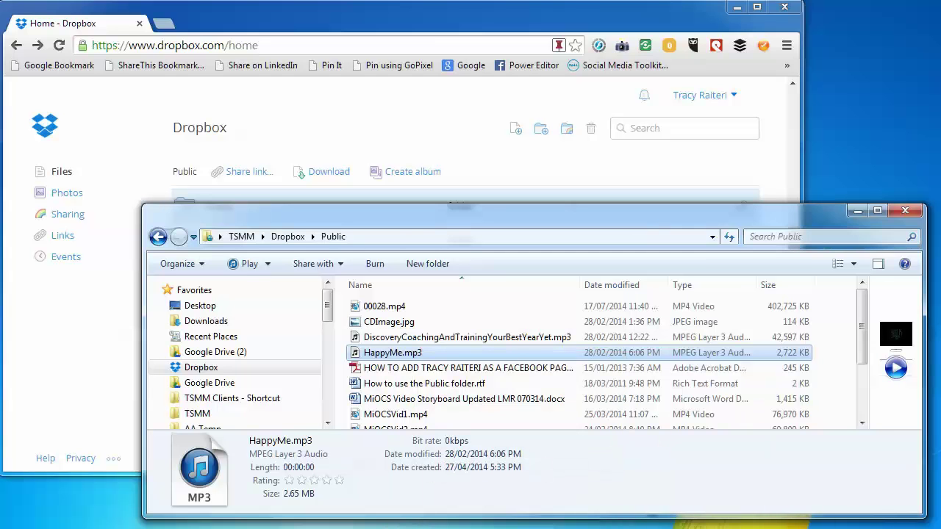
Enlarge Notepad and paste the HappyMe.mp3 public link below the ?dl=1 line.
key(alt+Tab)
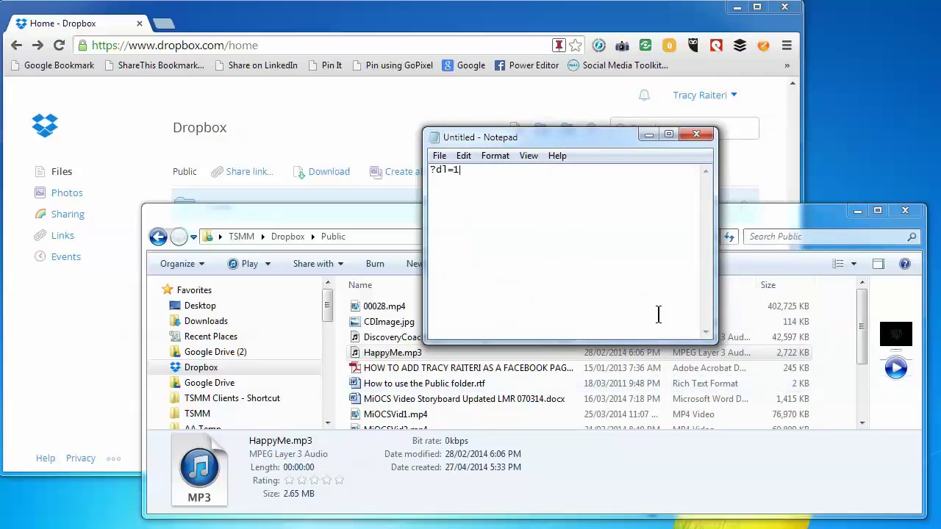
drag(714, 342, 924, 459)
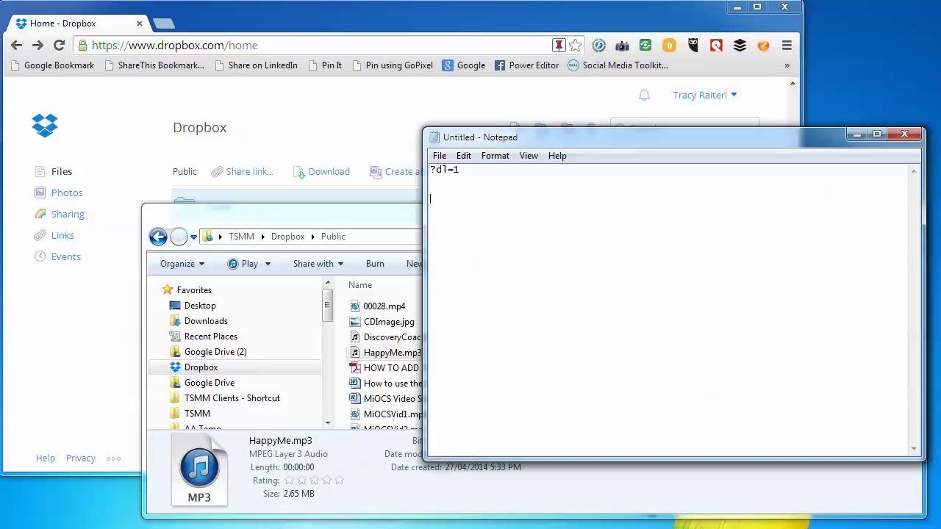
right_click(567, 209)
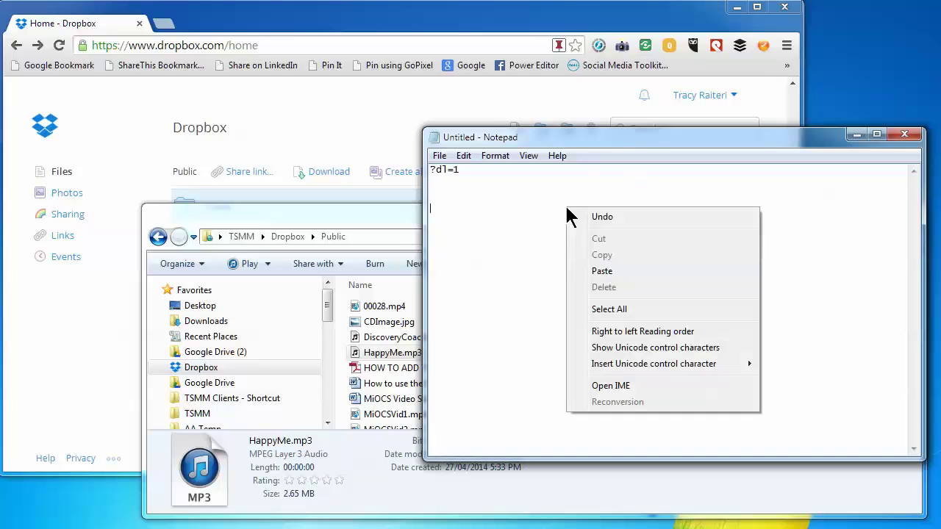
click(602, 271)
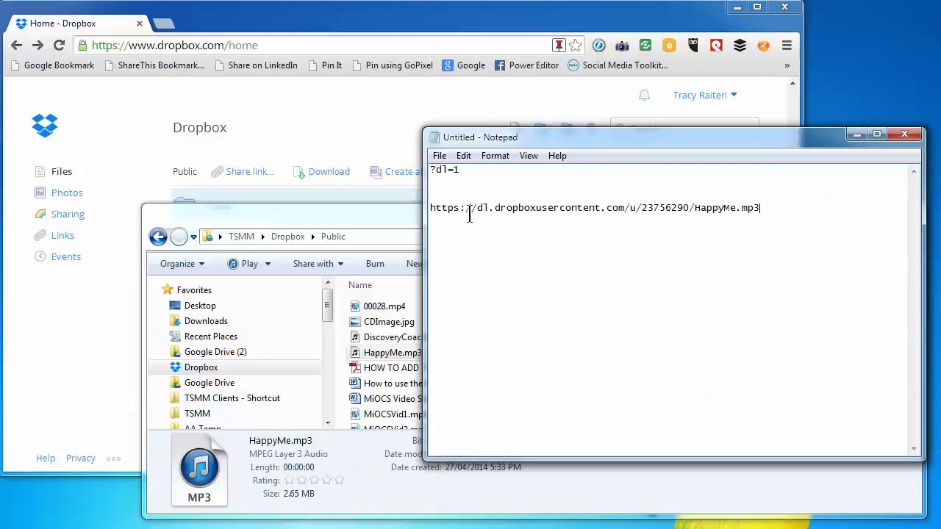
Select the whole pasted HappyMe.mp3 public link in Notepad.
drag(760, 203, 727, 224)
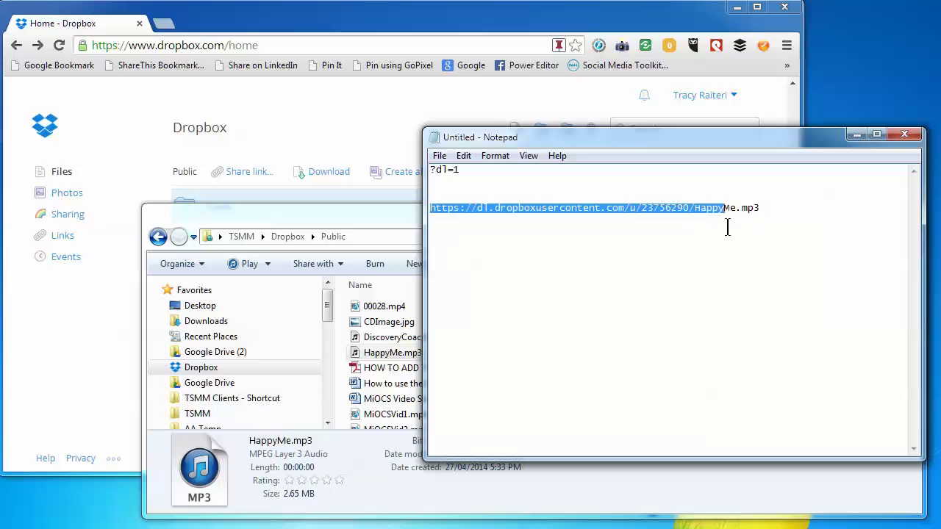
click(727, 226)
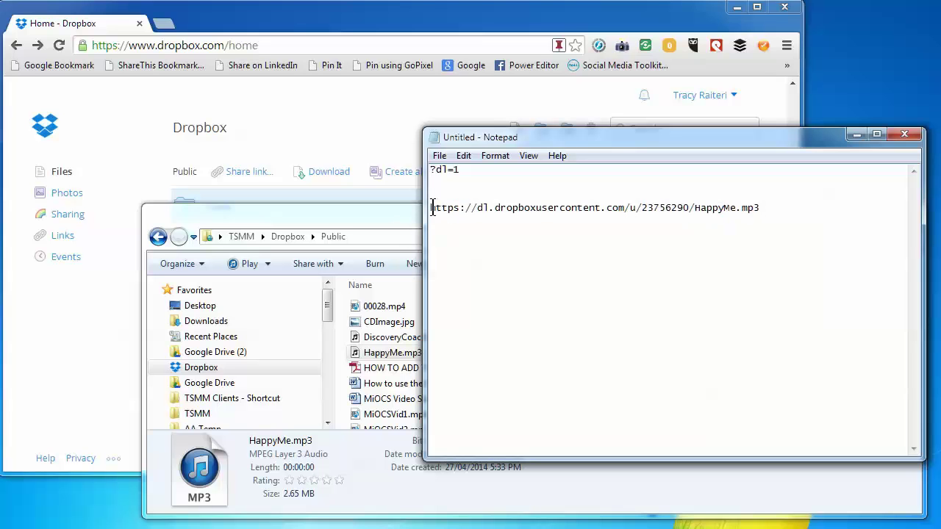
drag(430, 207, 694, 207)
click(677, 268)
click(785, 212)
drag(429, 209, 768, 210)
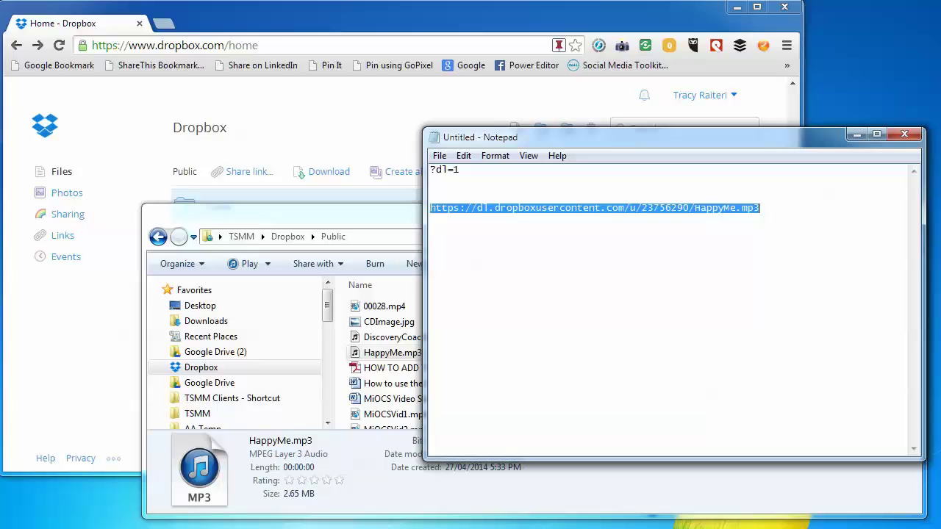
Load the copied HappyMe.mp3 link in a new Chrome window, where it opens in the audio player.
key(alt+Tab)
key(ctrl+n)
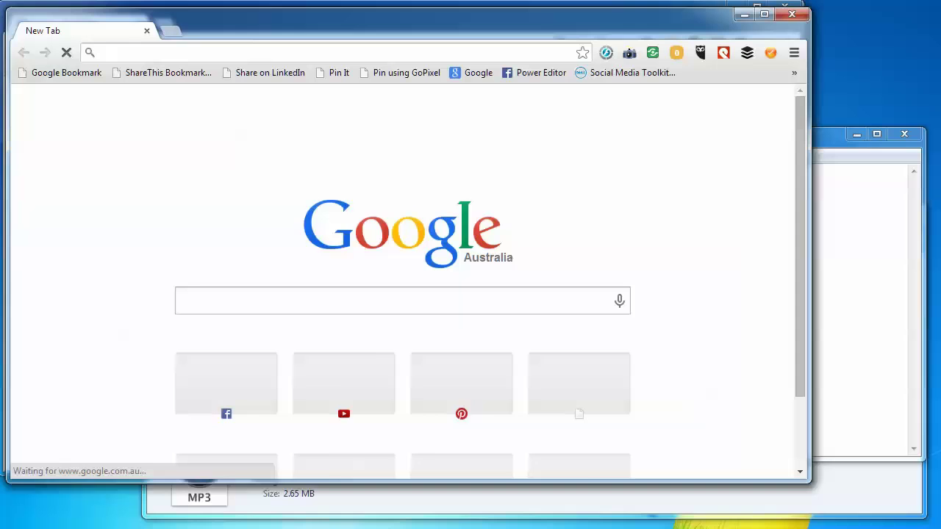
drag(537, 11, 616, 81)
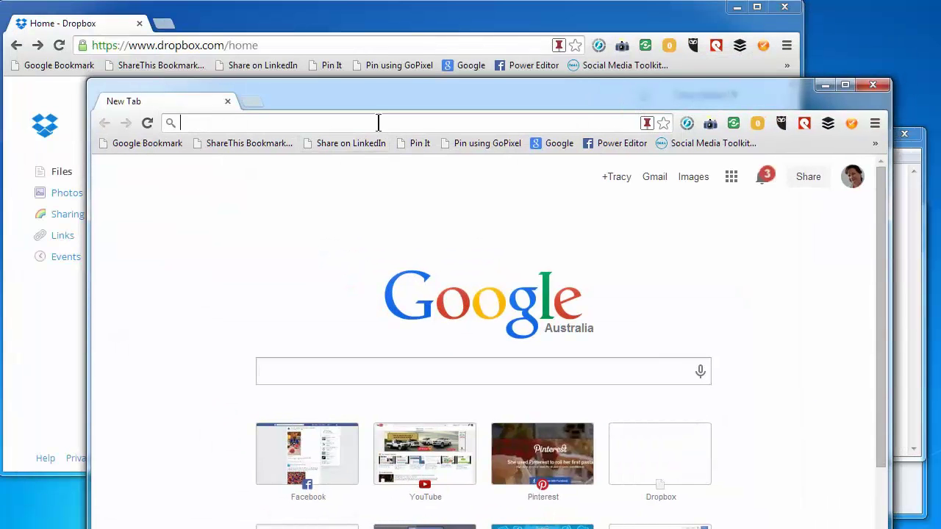
key(ctrl+v)
key(Return)
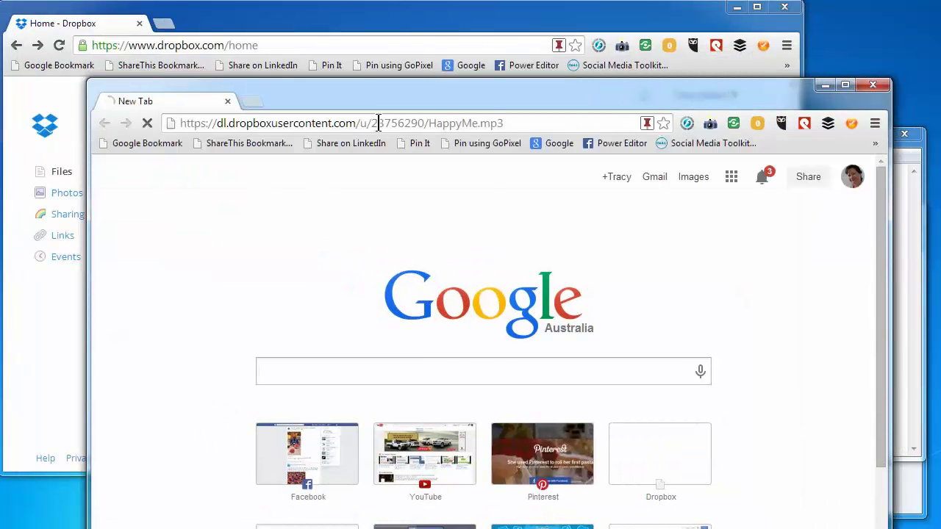
drag(394, 106, 356, 59)
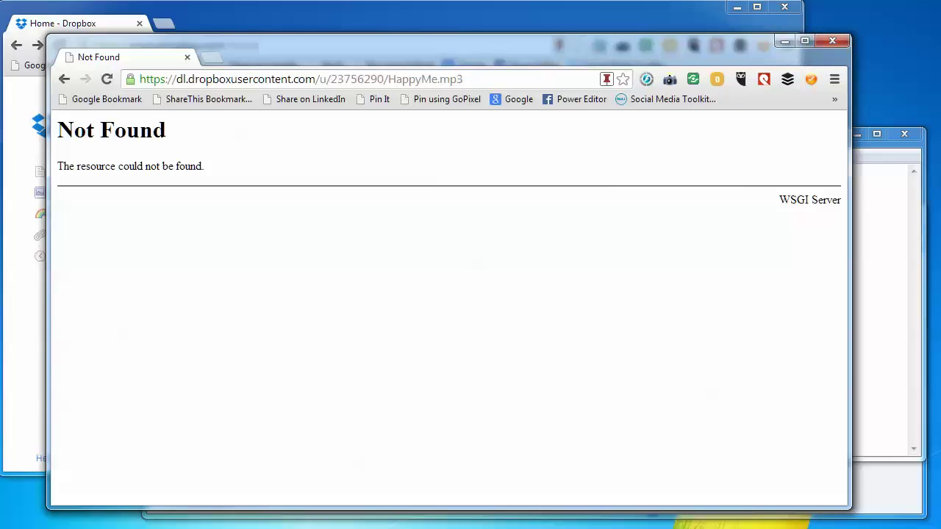
key(ctrl+n)
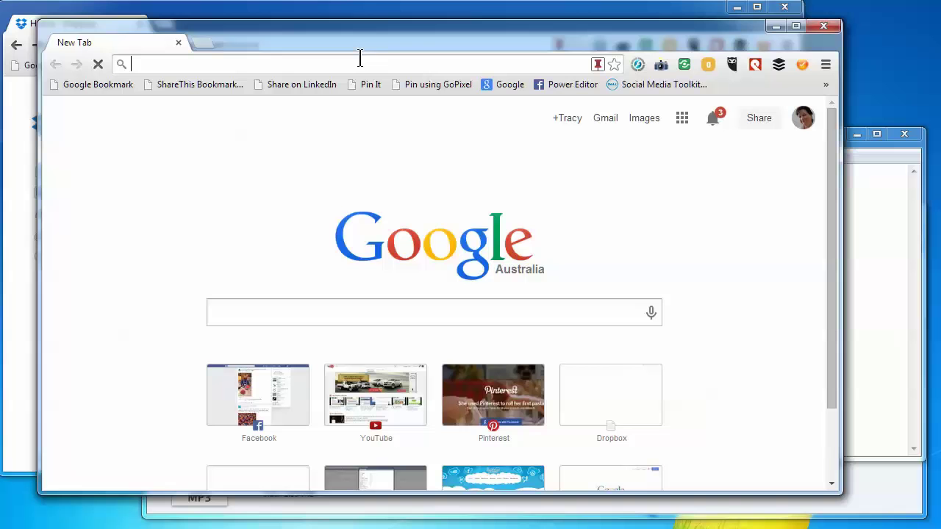
key(ctrl+v)
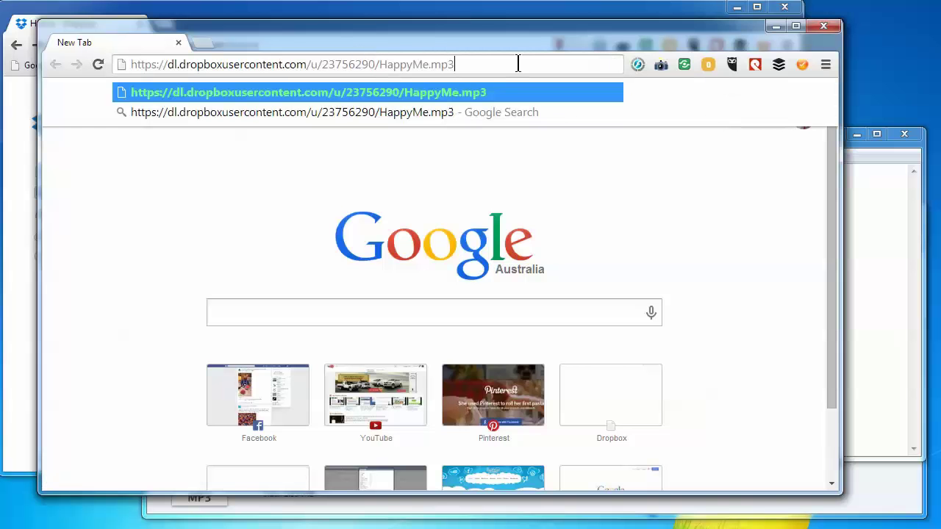
key(Return)
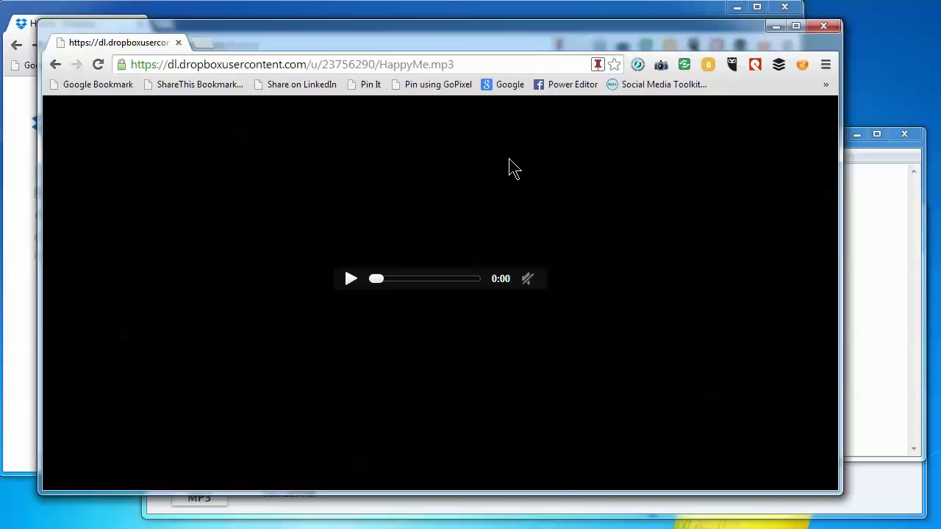
Copy ?dl=1 from Notepad's first line and append it to the end of the HappyMe.mp3 link.
click(865, 258)
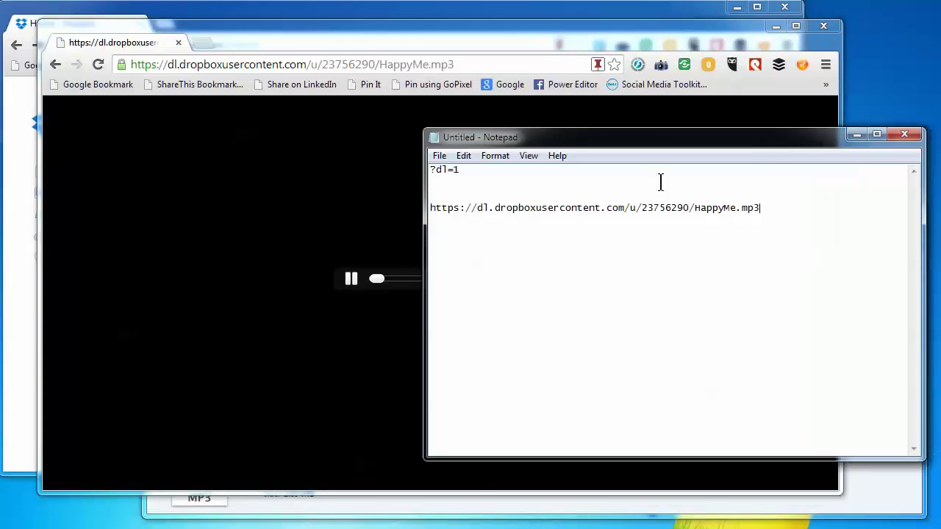
click(356, 280)
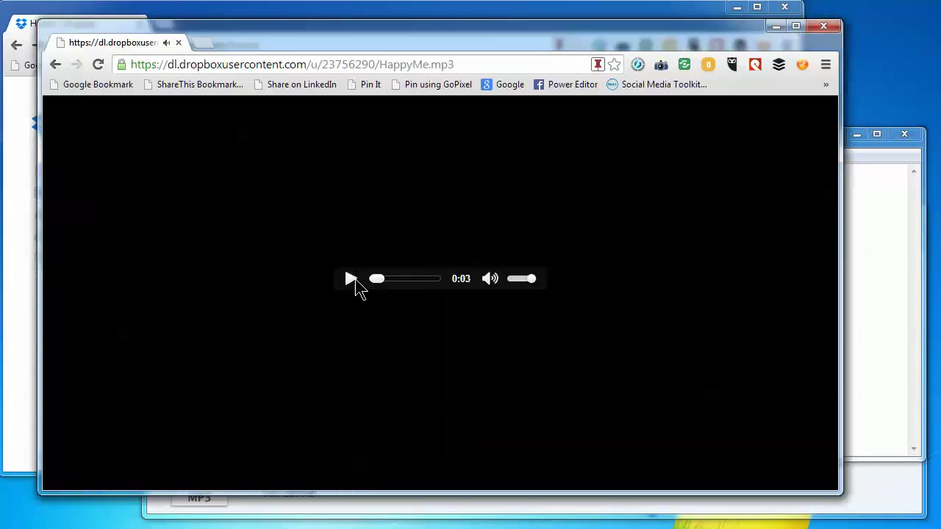
click(867, 208)
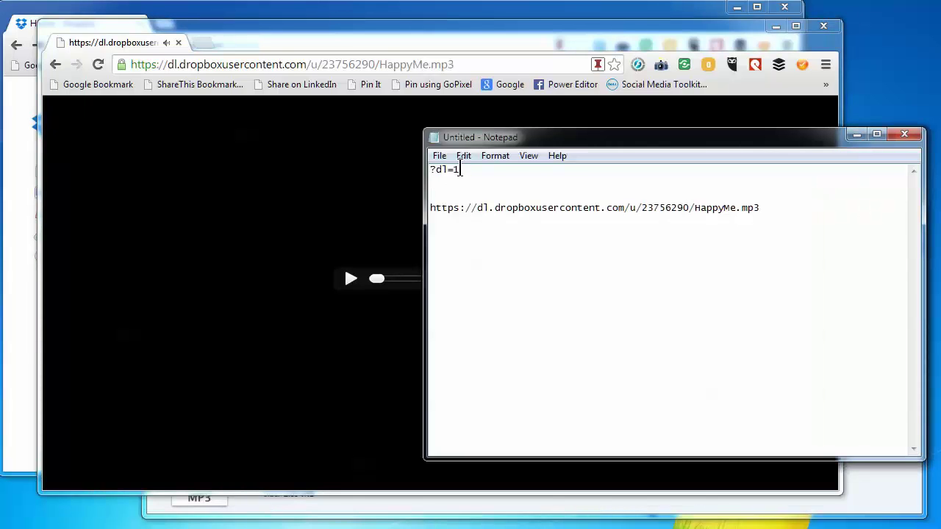
drag(456, 171, 430, 170)
click(784, 202)
click(763, 208)
key(ctrl+v)
click(767, 208)
click(791, 208)
Select the full ?dl=1 link in Notepad and select Chrome's current web address.
drag(802, 209, 426, 208)
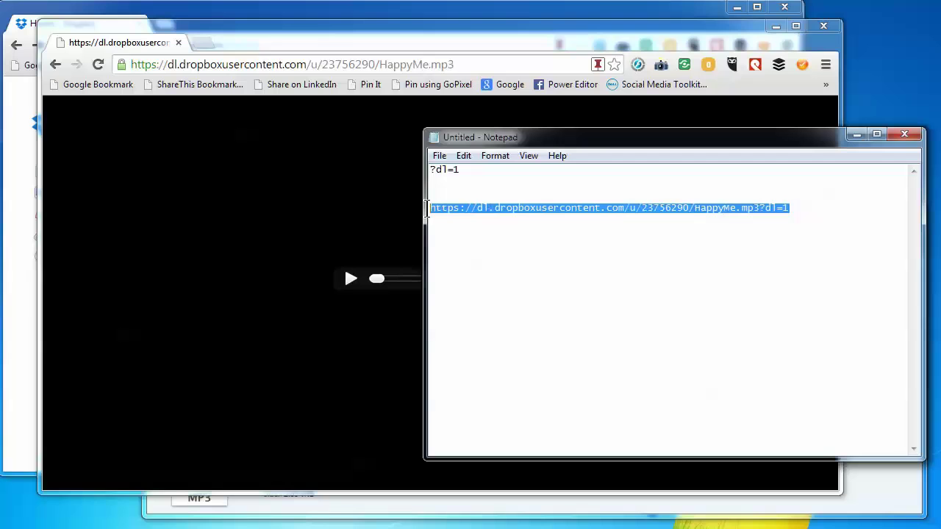
click(847, 253)
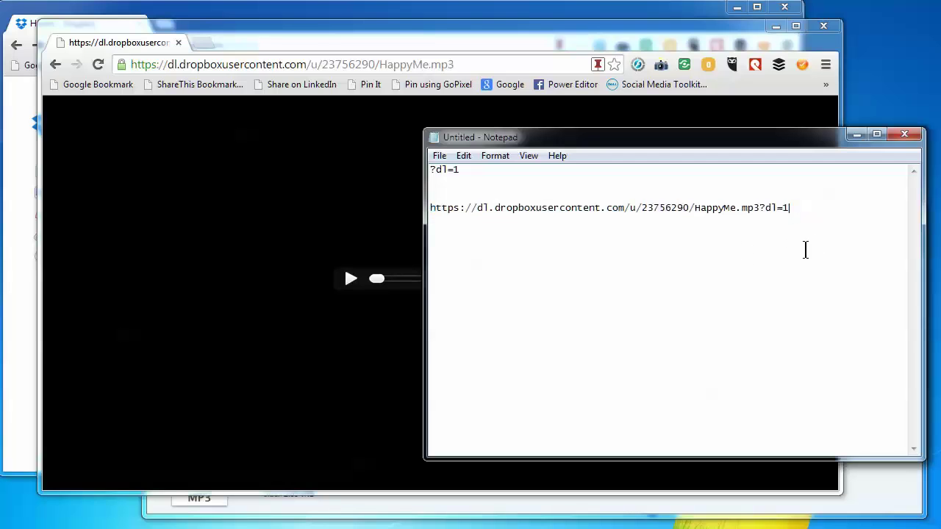
drag(771, 208, 777, 211)
click(471, 64)
Load the ?dl=1 link so HappyMe.mp3 downloads, adjust its download options, and minimize the player window.
key(ctrl+v)
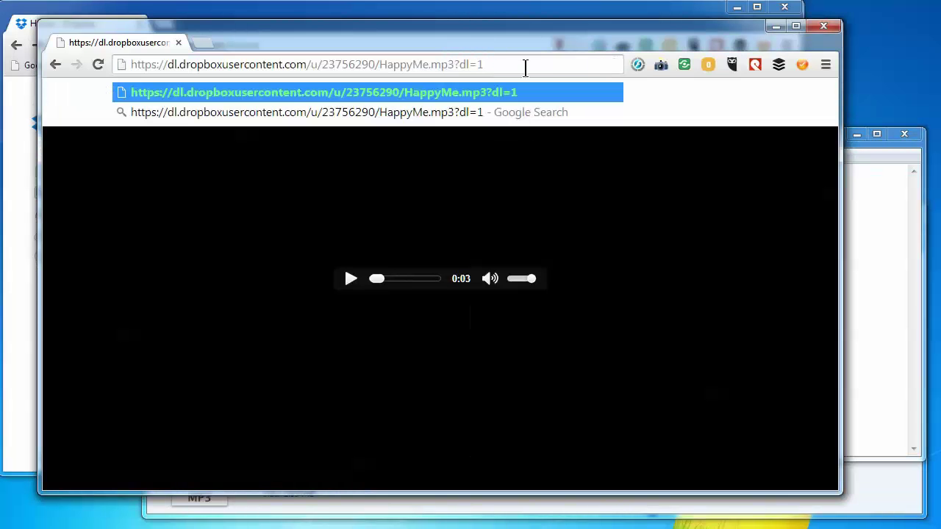
key(Return)
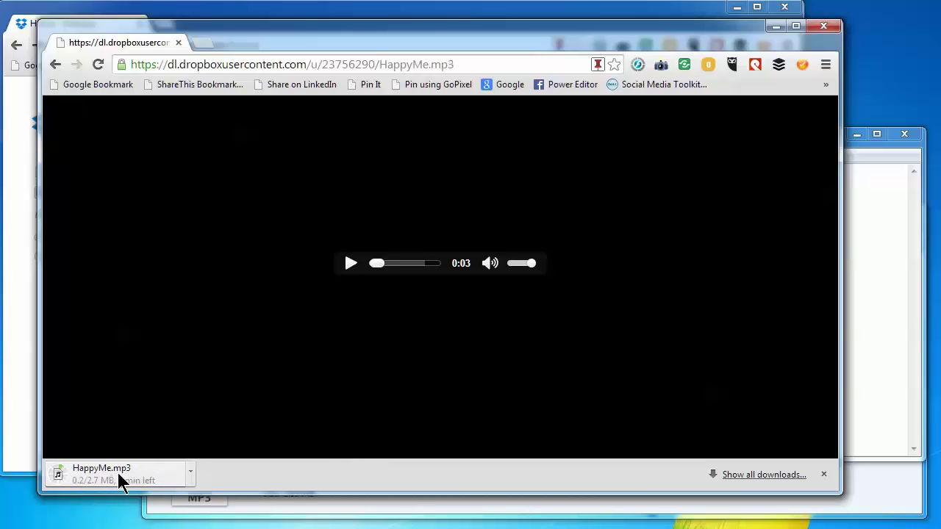
click(191, 474)
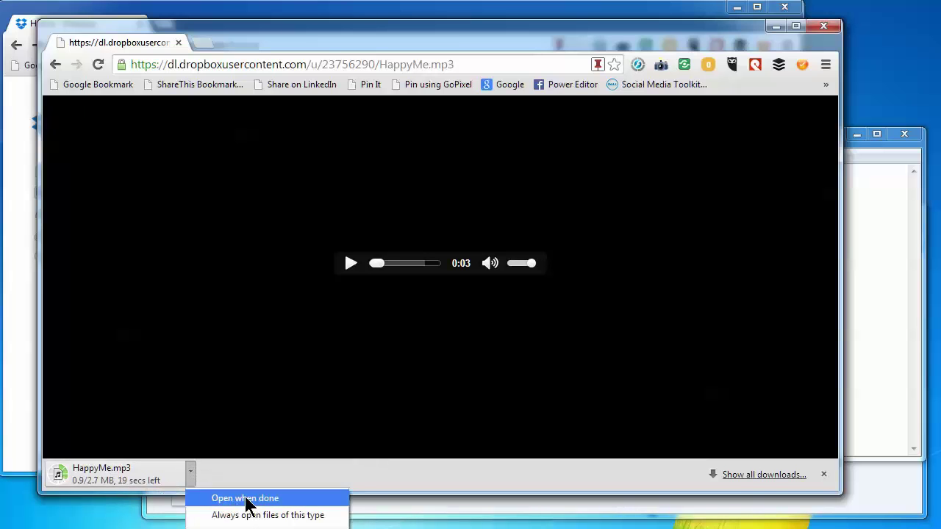
click(112, 477)
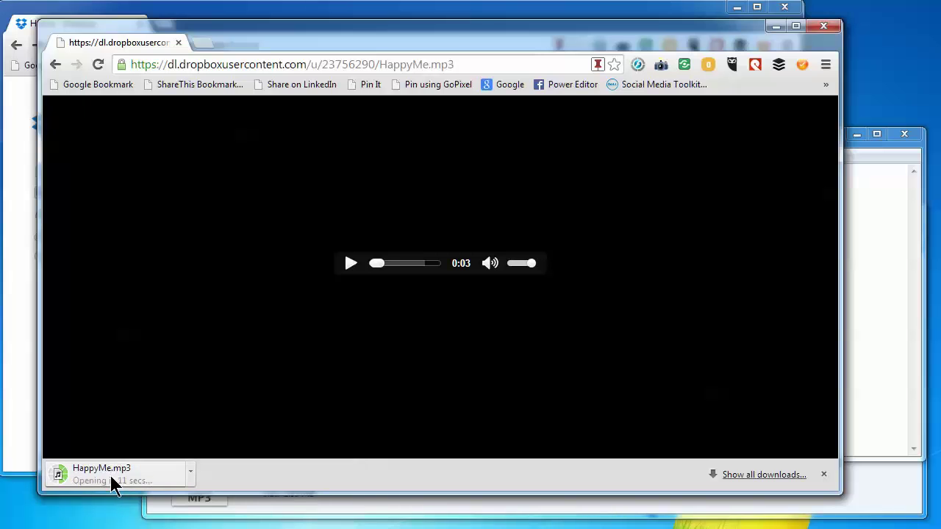
click(101, 474)
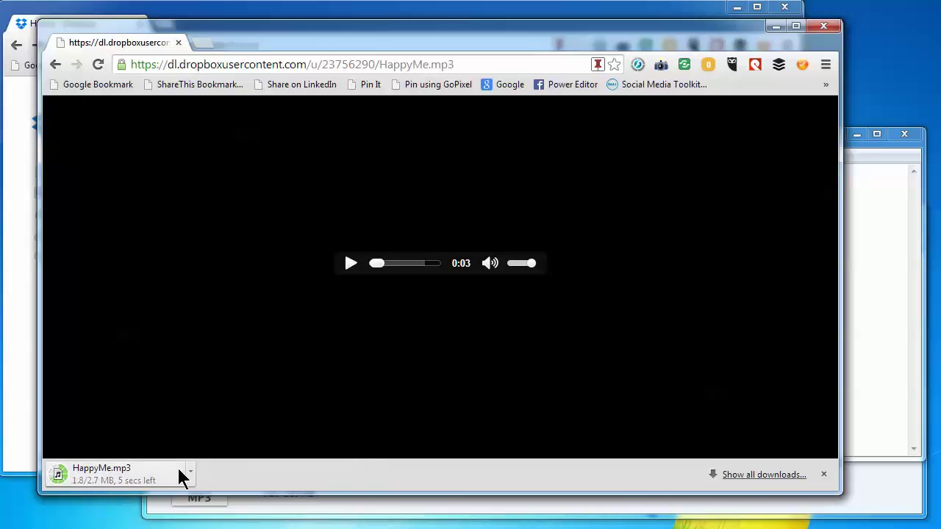
click(775, 27)
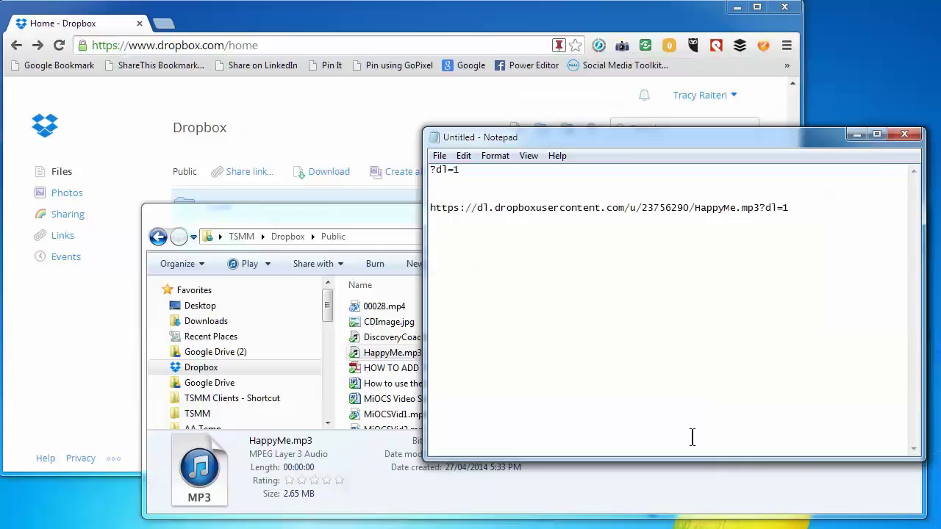
Copy HappyMe.mp3's Dropbox public link with ?dl=1 appended, close the dialog, and select all Notepad text.
click(361, 28)
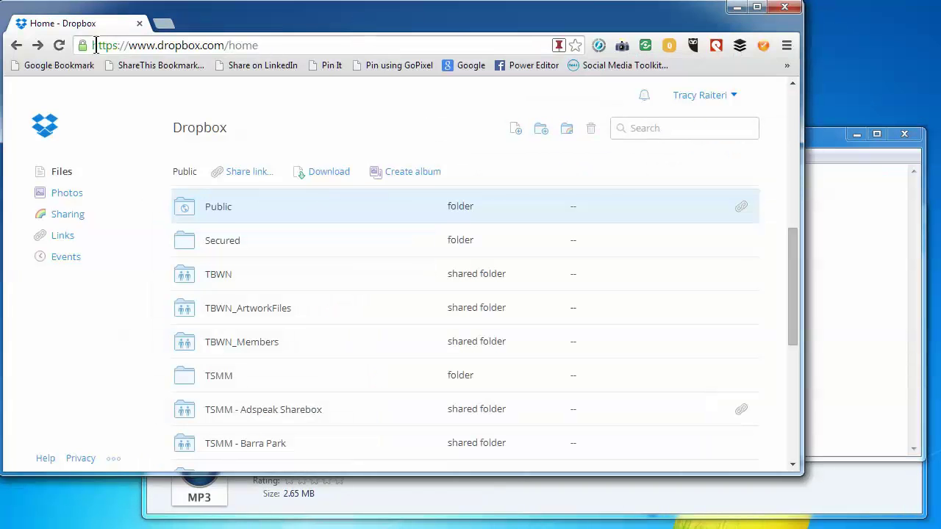
click(218, 209)
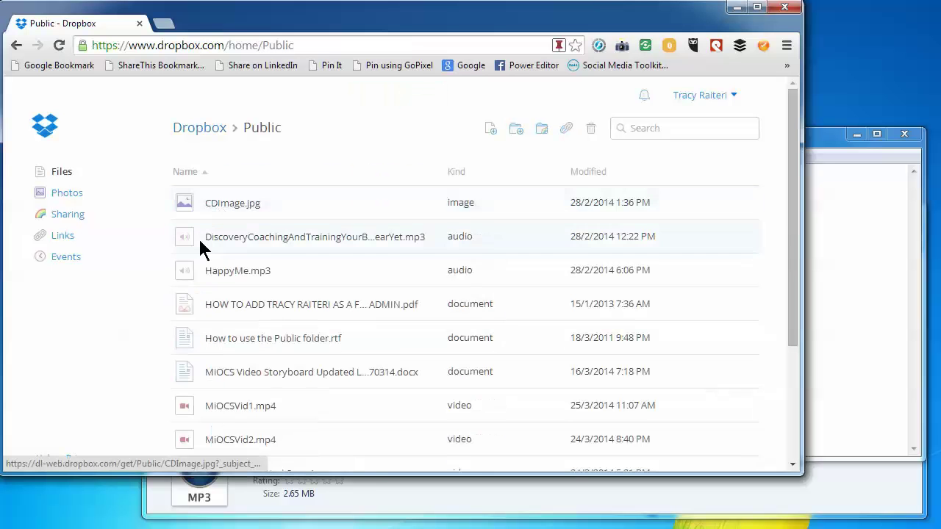
click(339, 278)
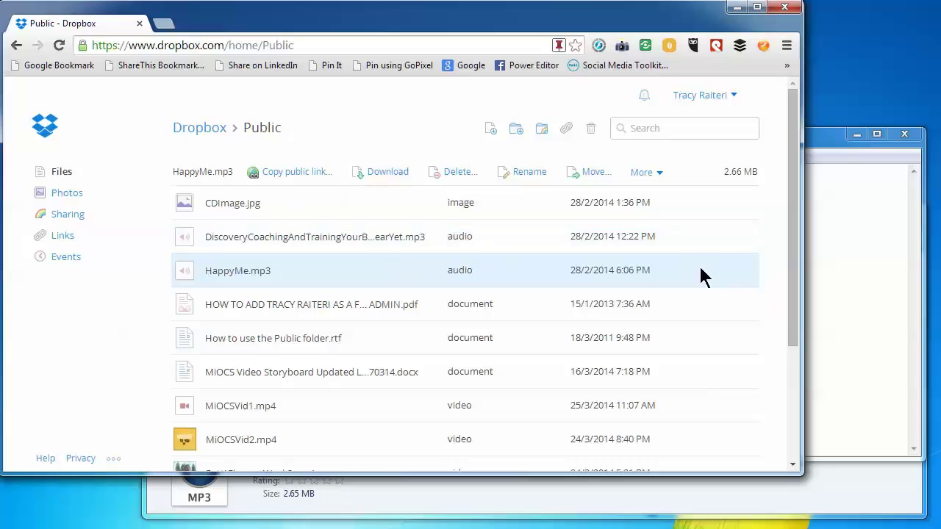
click(286, 175)
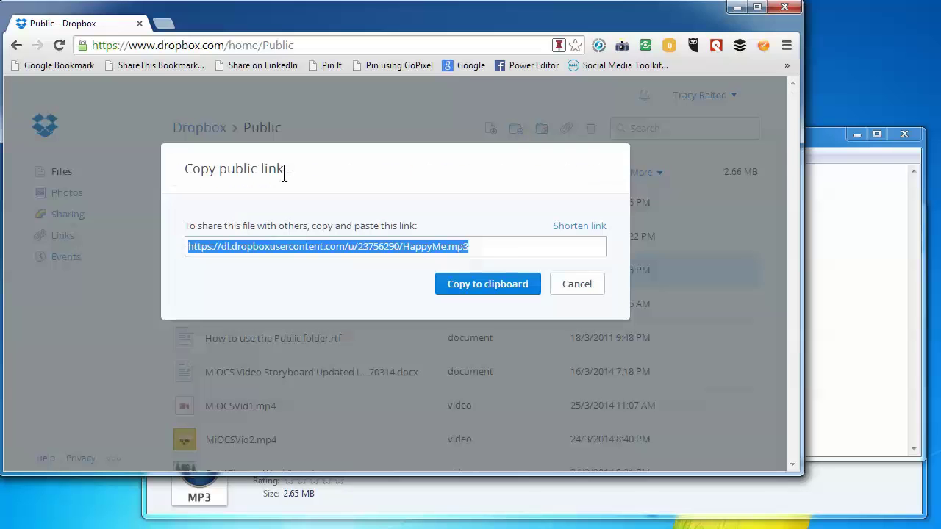
click(491, 247)
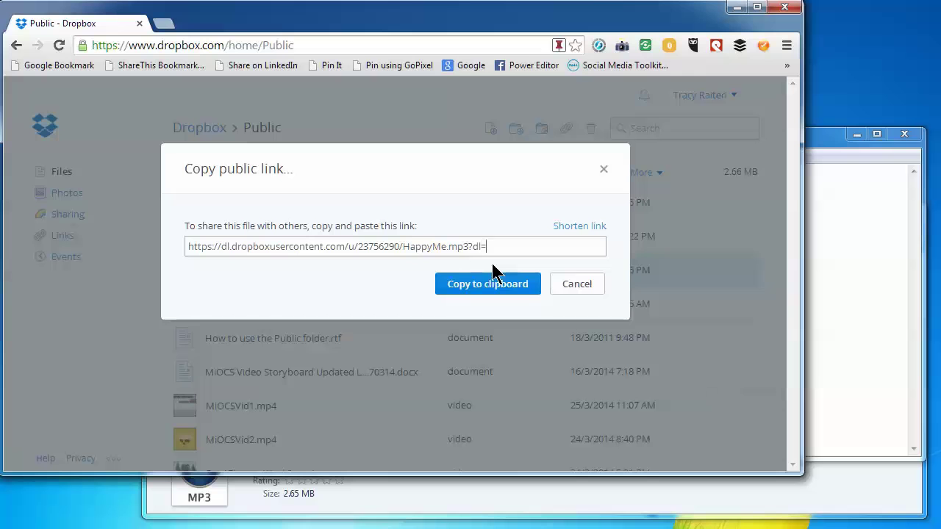
drag(490, 247, 198, 226)
key(ctrl+c)
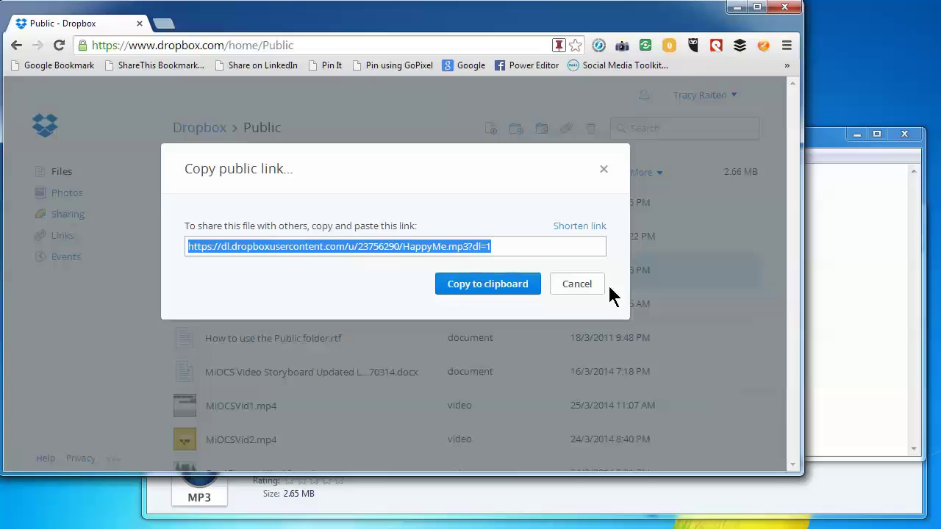
click(581, 289)
click(851, 225)
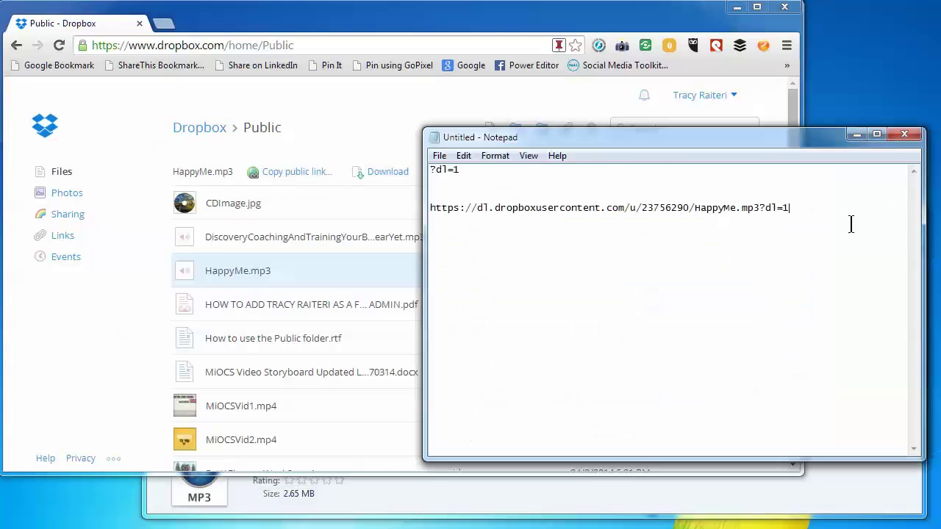
drag(866, 206, 340, 136)
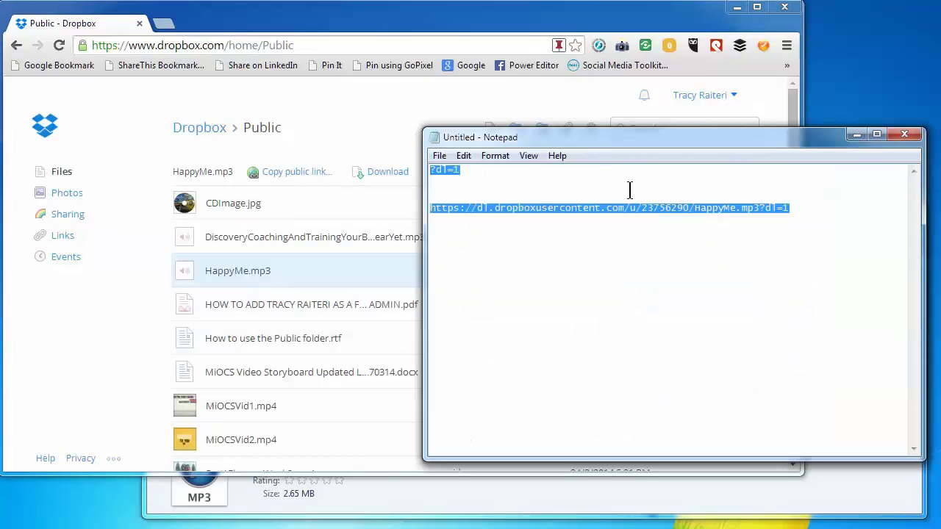
Paste the ?dl=1 link into Notepad and append ?dl=1 to Chrome's address to download HappyMe (1).mp3.
key(ctrl+v)
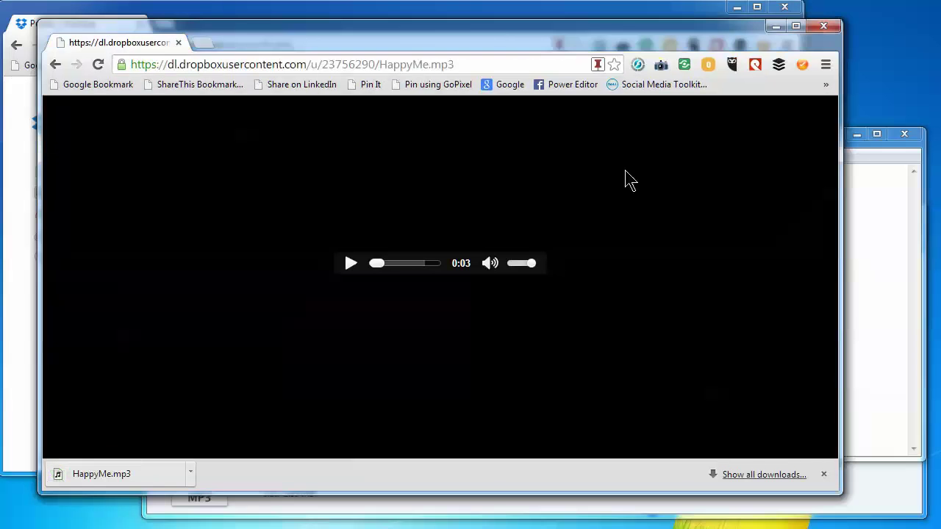
click(483, 64)
key(End)
text(?dl=1)
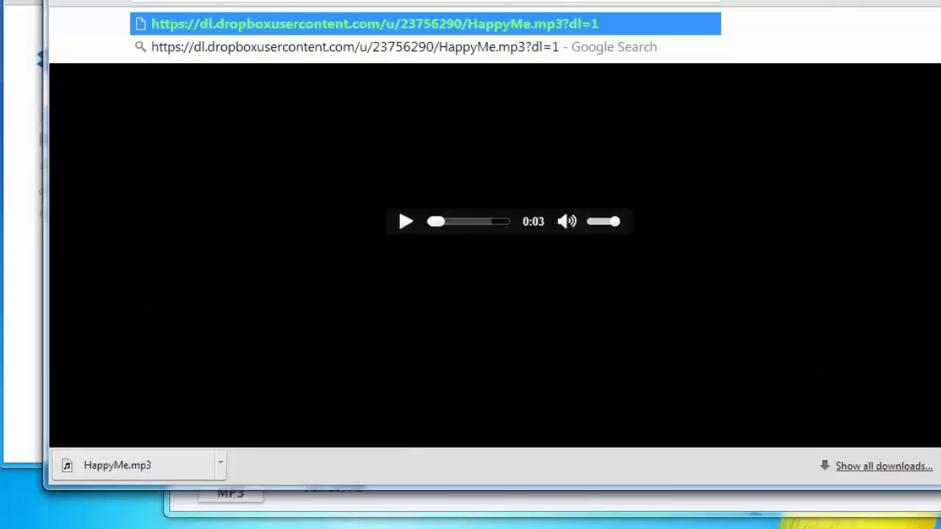
key(Return)
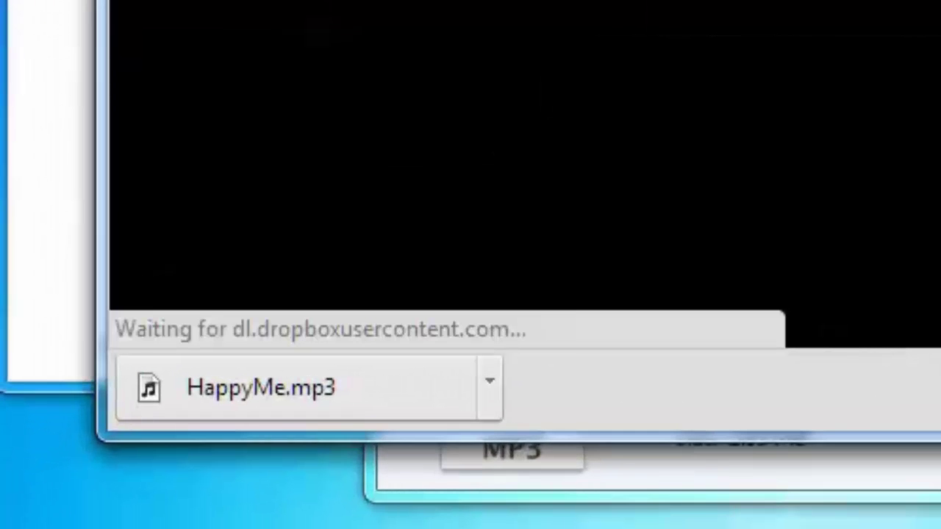